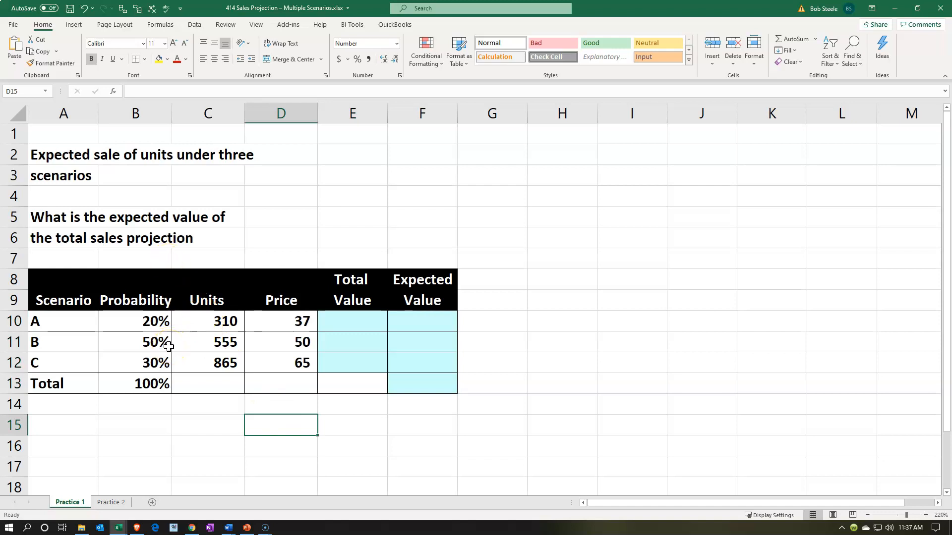
Calculate scenario A's total value in E10 as units times price, using =C10*D10.
click(341, 367)
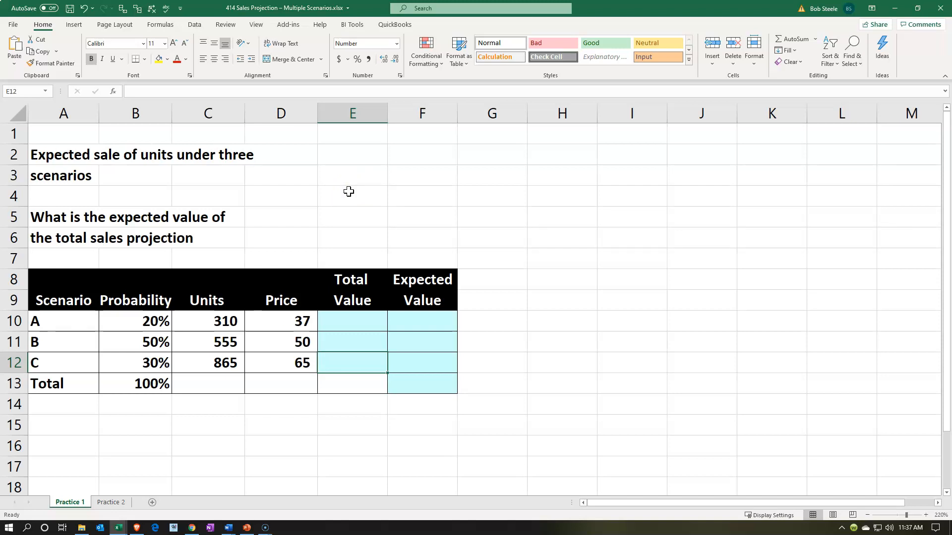
click(76, 326)
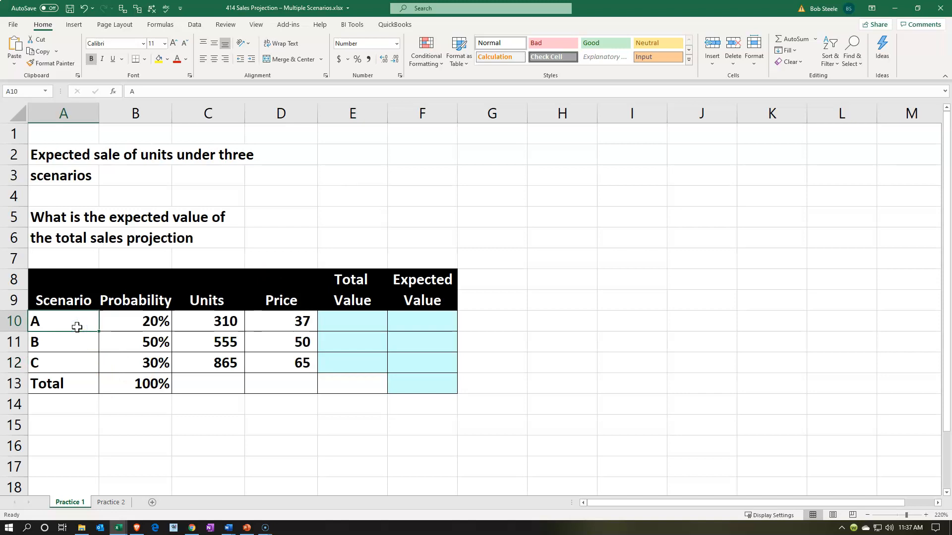
key(Right)
key(Right)
key(Right)
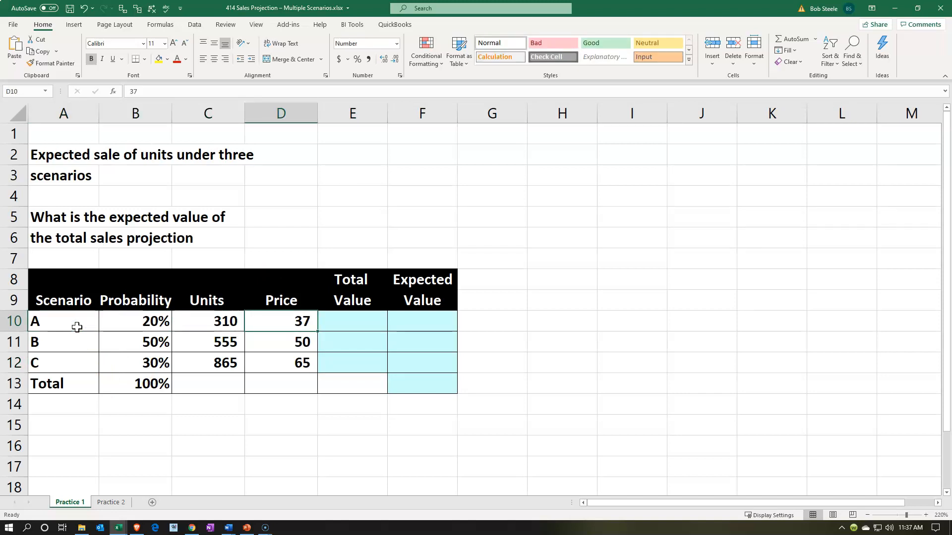
key(Right)
text(=)
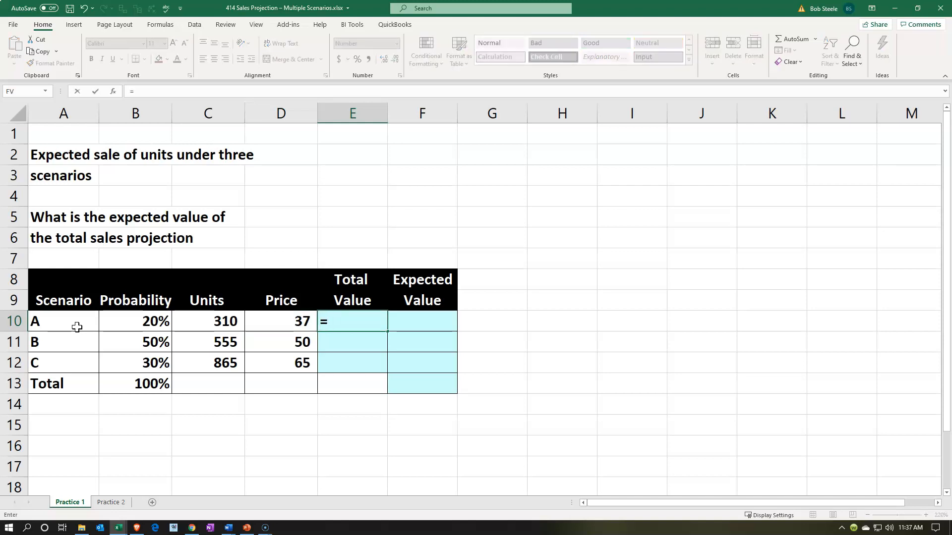
key(Left)
key(Left)
text(*)
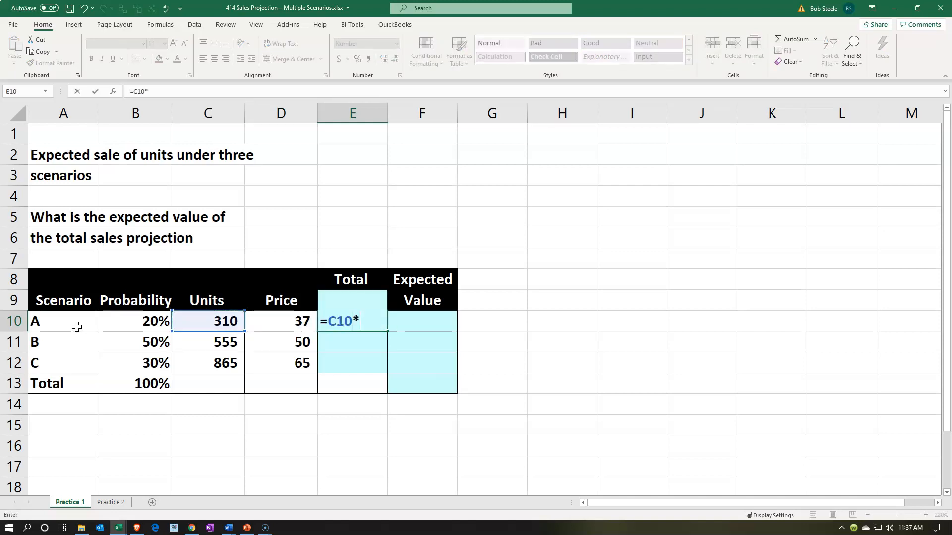
key(Right)
key(Return)
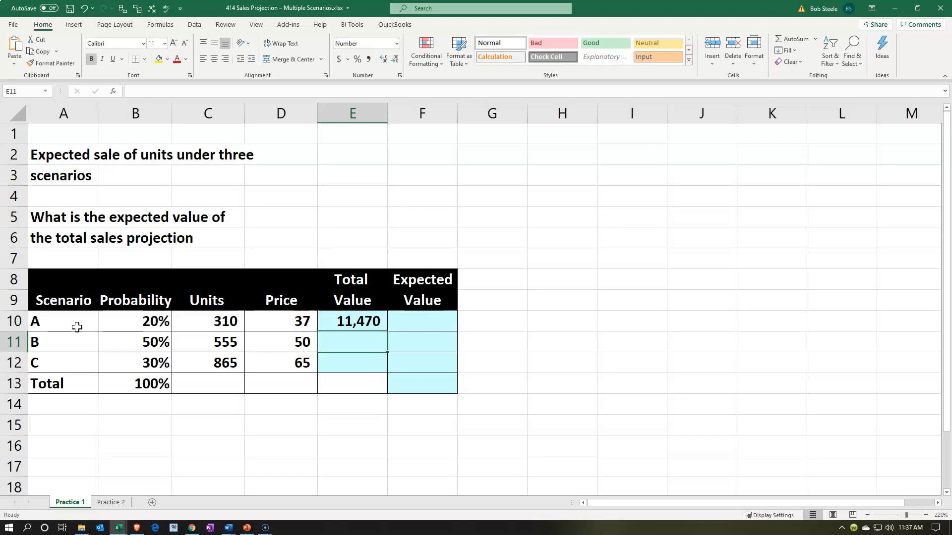
Calculate scenario B's total value in E11 with the formula =C11*D11.
text(=)
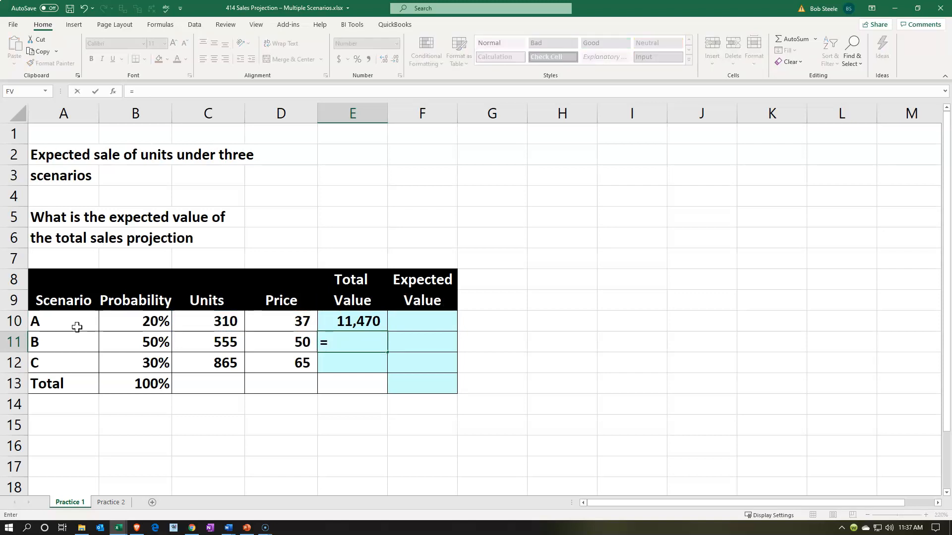
key(Left)
key(Left)
text(*)
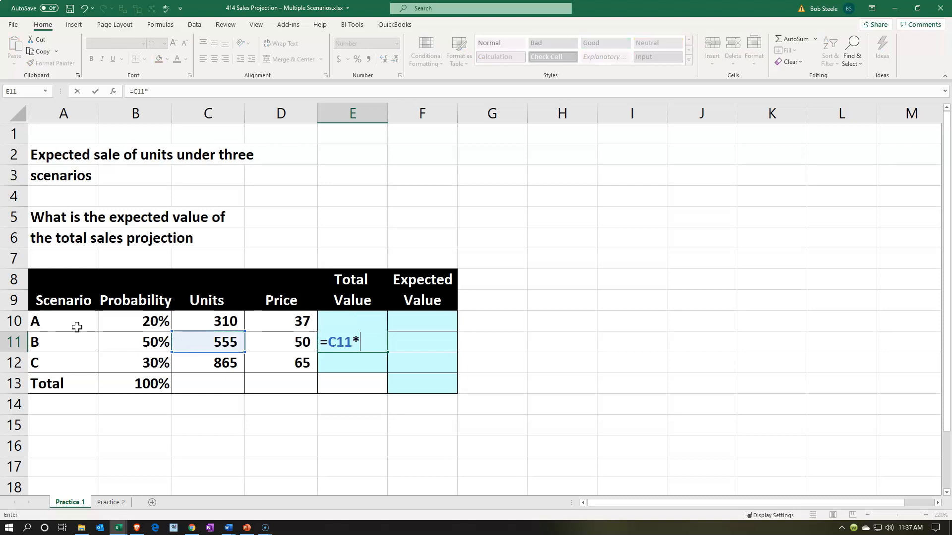
key(Left)
key(ctrl+Return)
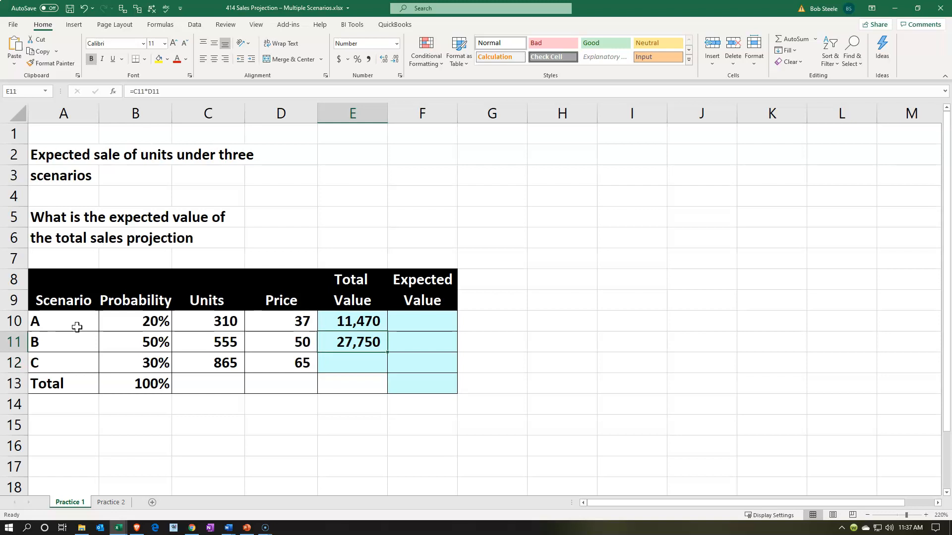
Calculate scenario C's total value in E12 by multiplying its units by its price.
key(Down)
text(=)
key(Left)
key(Left)
text(*)
key(Left)
key(Return)
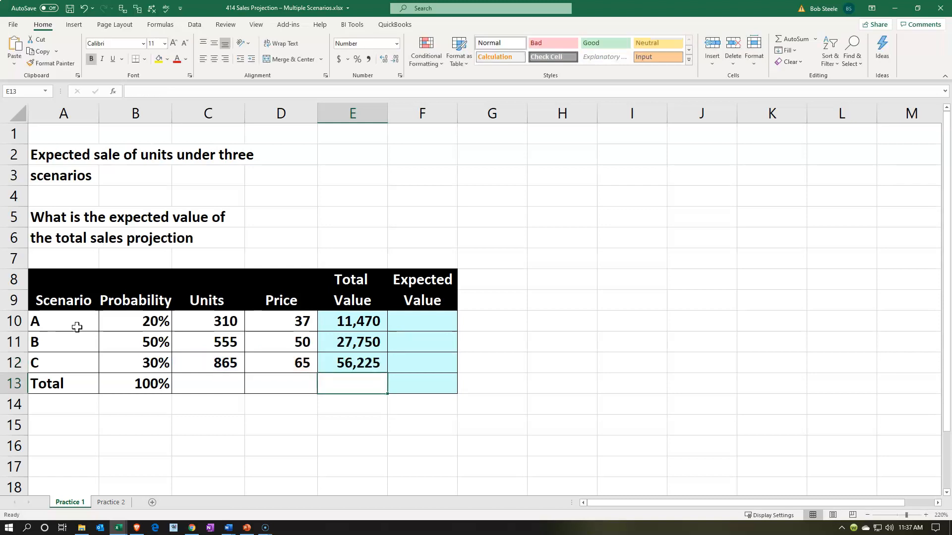
Review scenario A's total value formula, the probabilities of scenarios A to C, and the probability total.
key(Up)
key(Up)
key(Up)
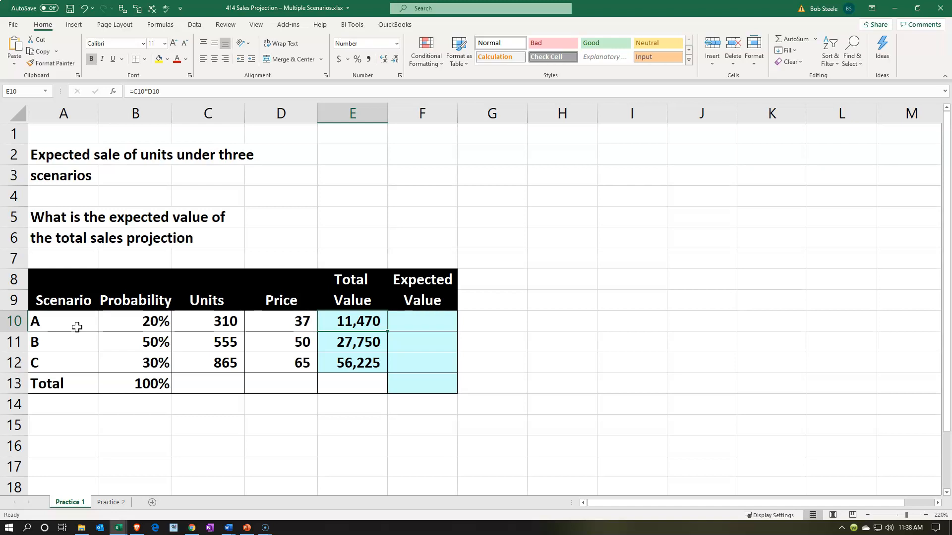
key(Left)
key(Left)
key(Left)
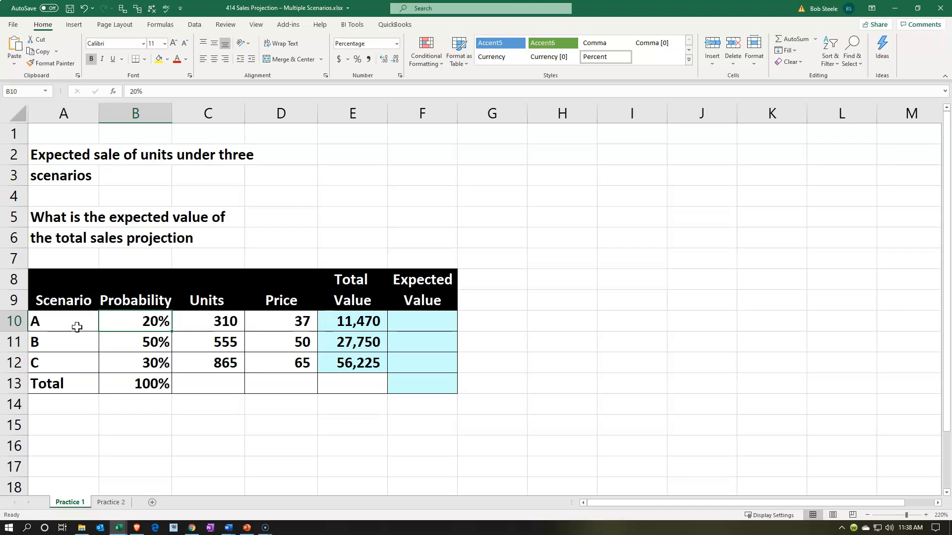
key(Down)
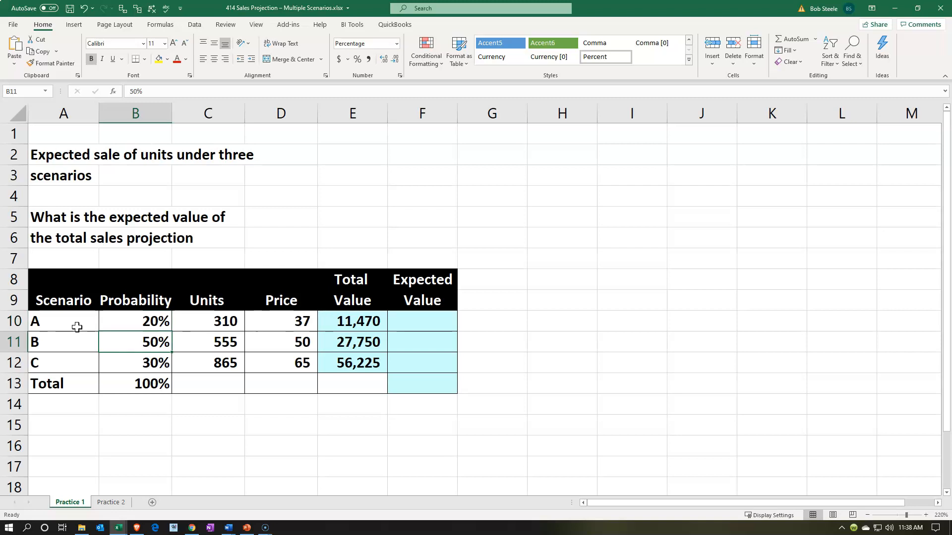
key(Down)
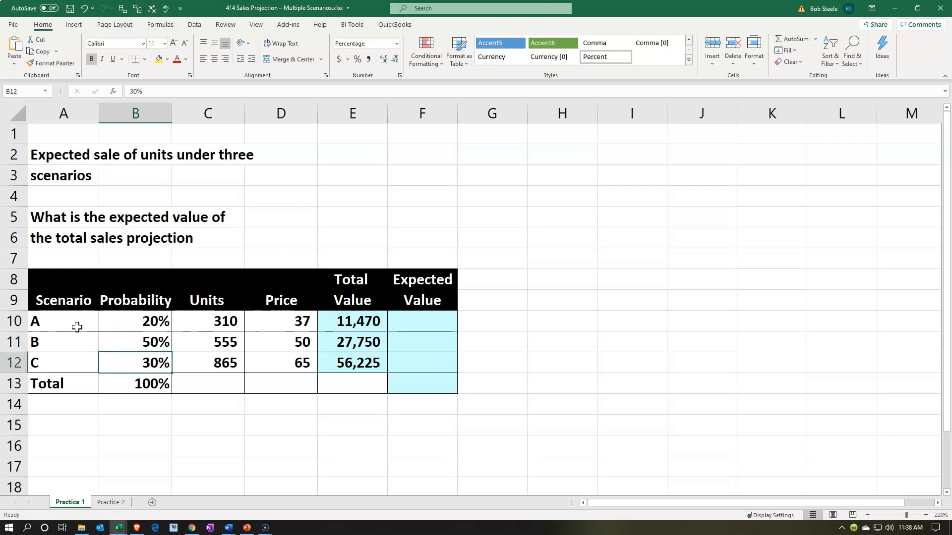
key(Down)
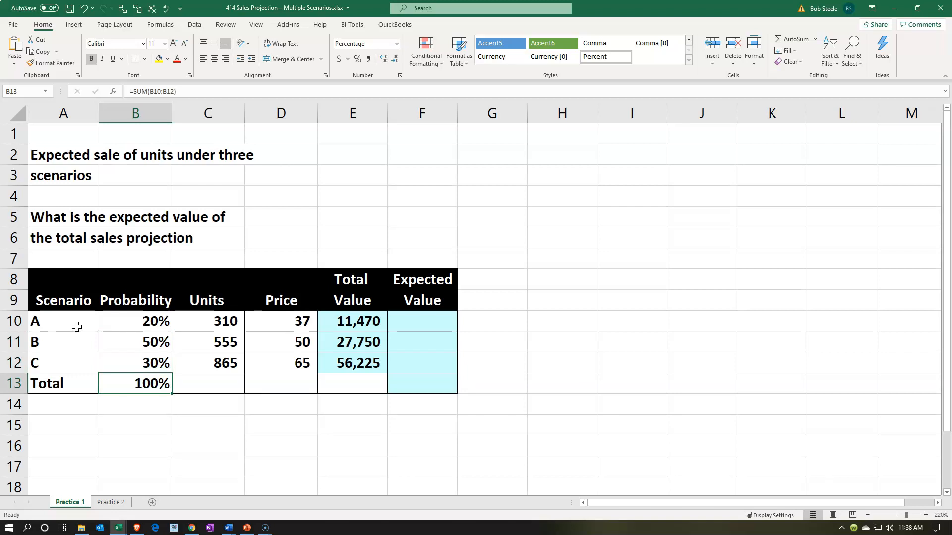
key(Right)
key(Right)
key(Right)
key(Right)
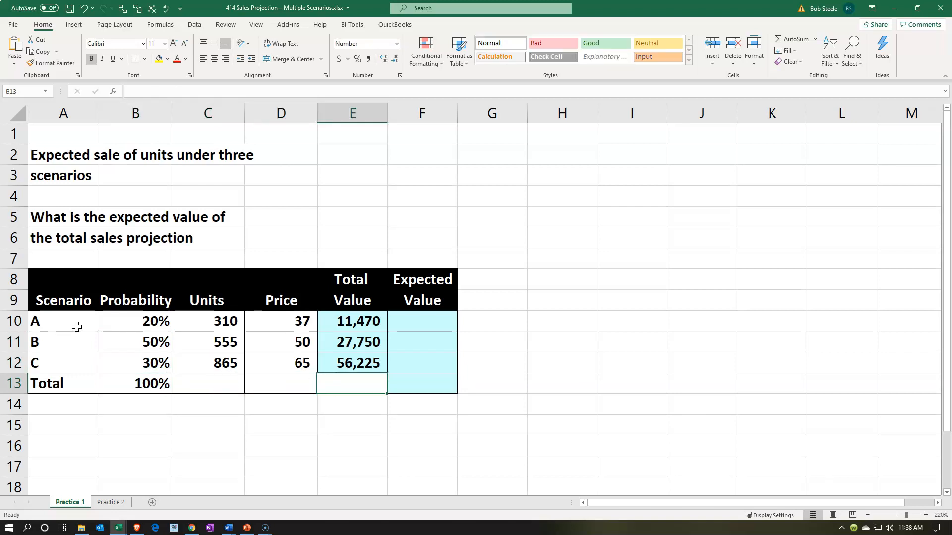
Calculate scenario A's expected value in F10 as its total value times its probability, =E10*B10.
key(Up)
key(Up)
key(Up)
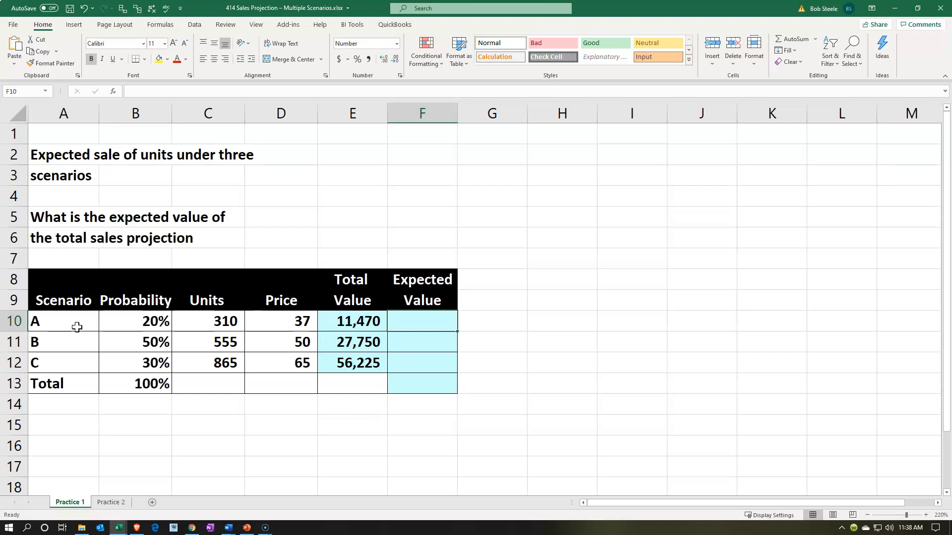
text(=)
key(Left)
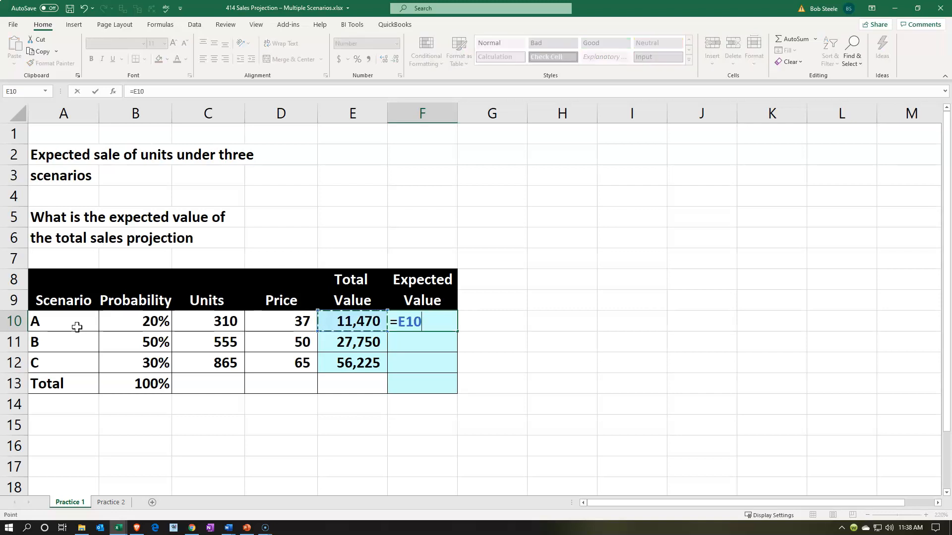
text(*)
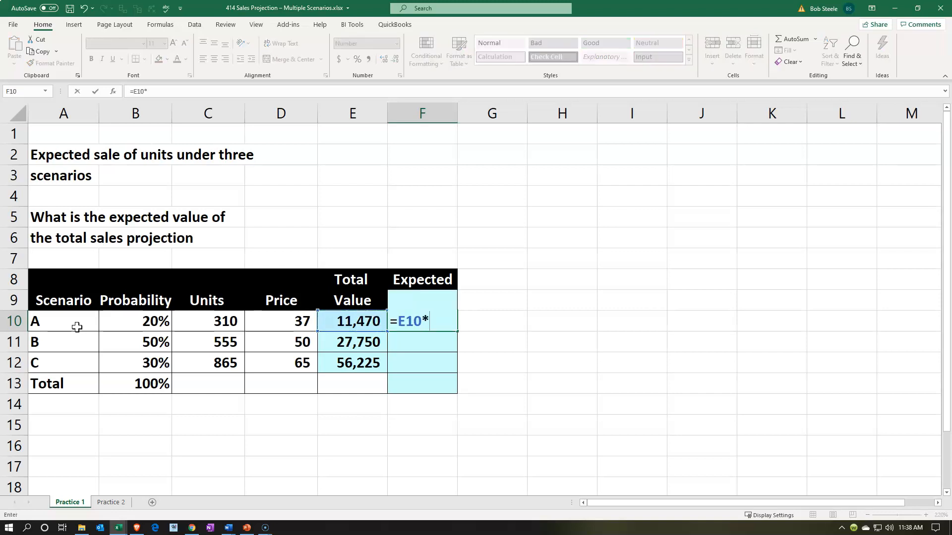
key(Left)
key(Return)
Calculate scenario B's expected value in F11 by multiplying total value E11 by probability B11.
text(=)
key(Left)
text(*)
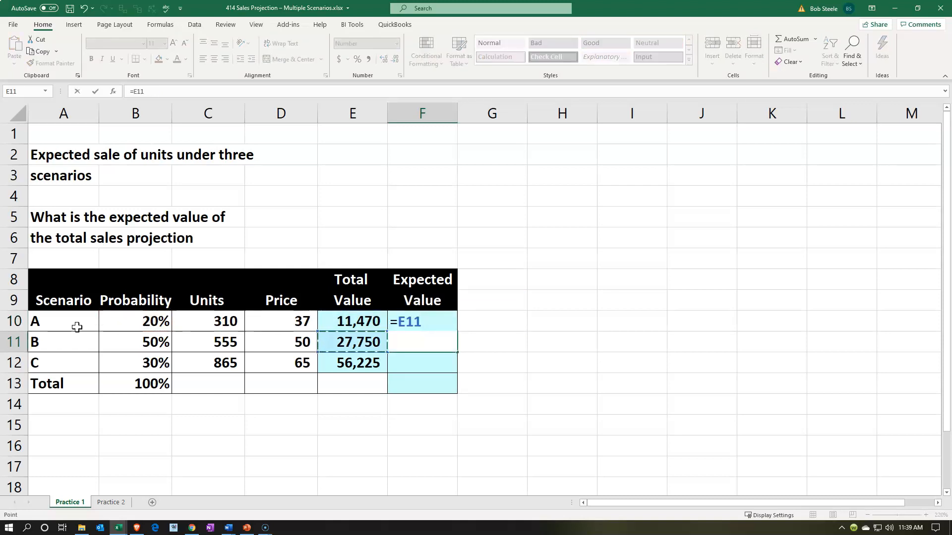
key(Left)
key(Left)
key(Left)
key(Left)
key(Return)
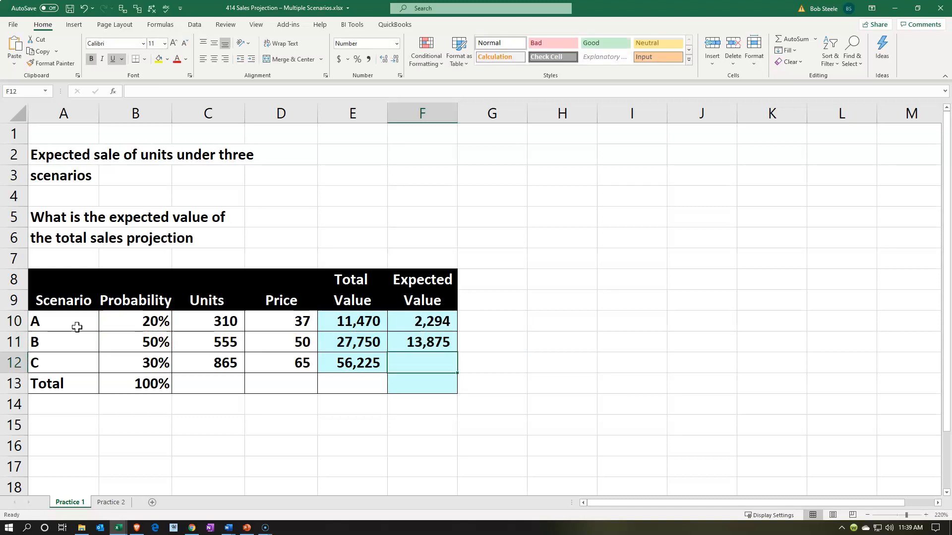
Calculate scenario C's expected value in F12, underlined, by multiplying total value E12 by probability B12.
text(=)
key(Left)
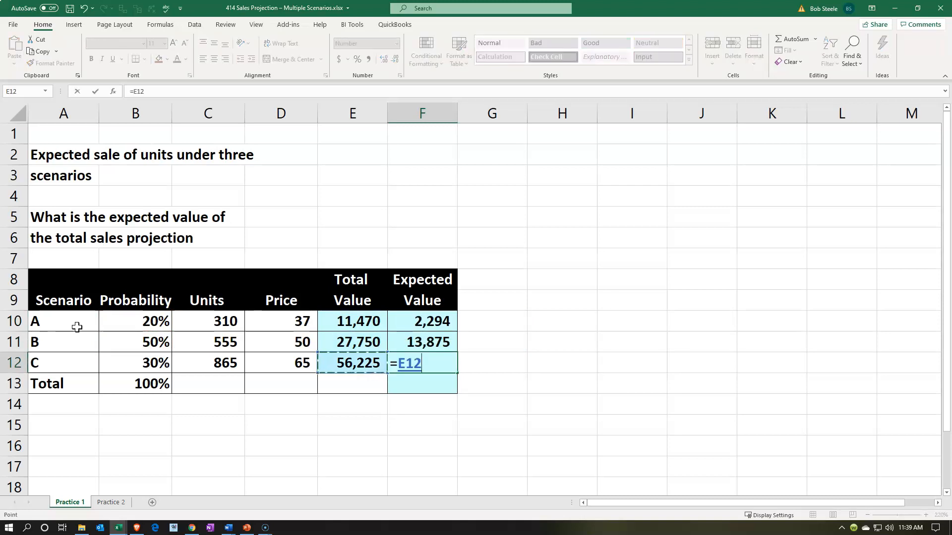
text(*)
key(Left)
key(Left)
key(Left)
key(Return)
Total the three scenarios' expected values in F13 with =SUM(F10:F12) and check the formula.
text(=)
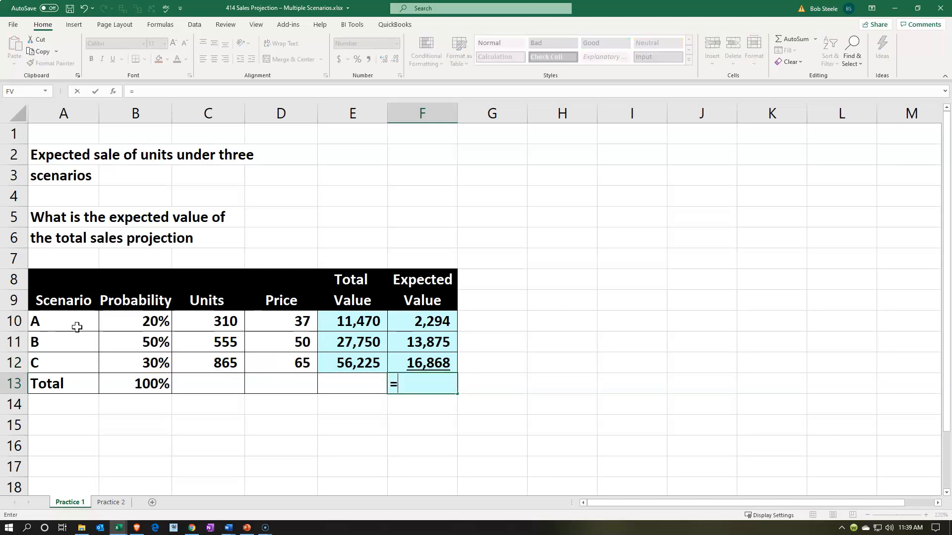
text(sum()
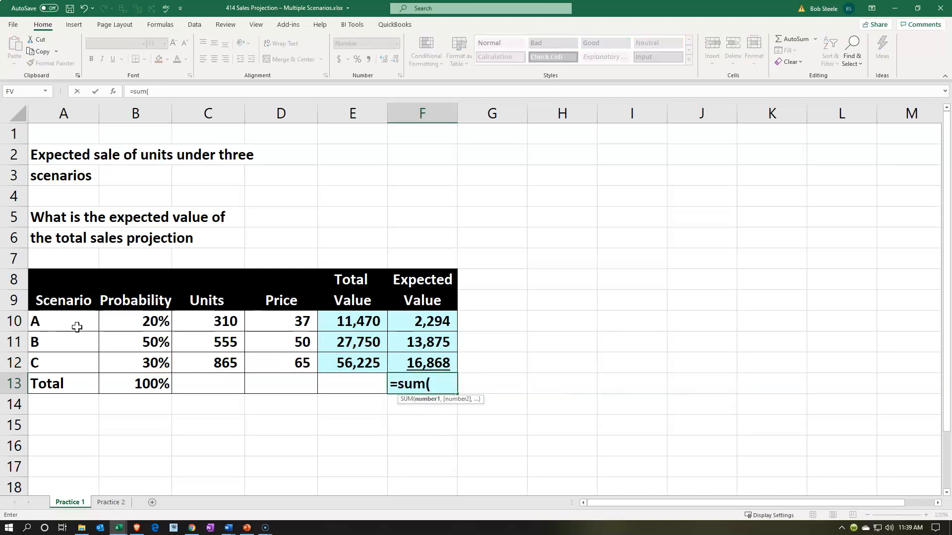
key(Up)
key(shift+Up)
key(shift+Up)
key(Return)
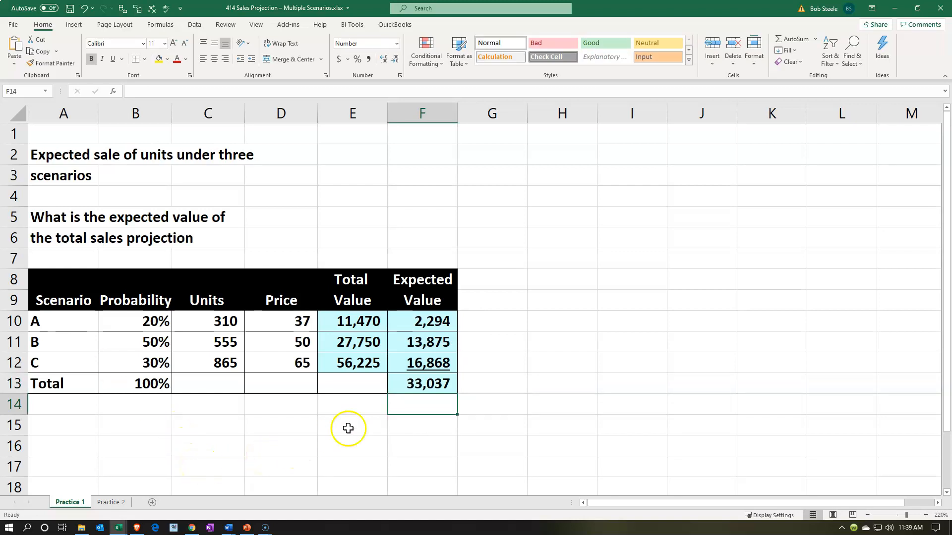
click(423, 386)
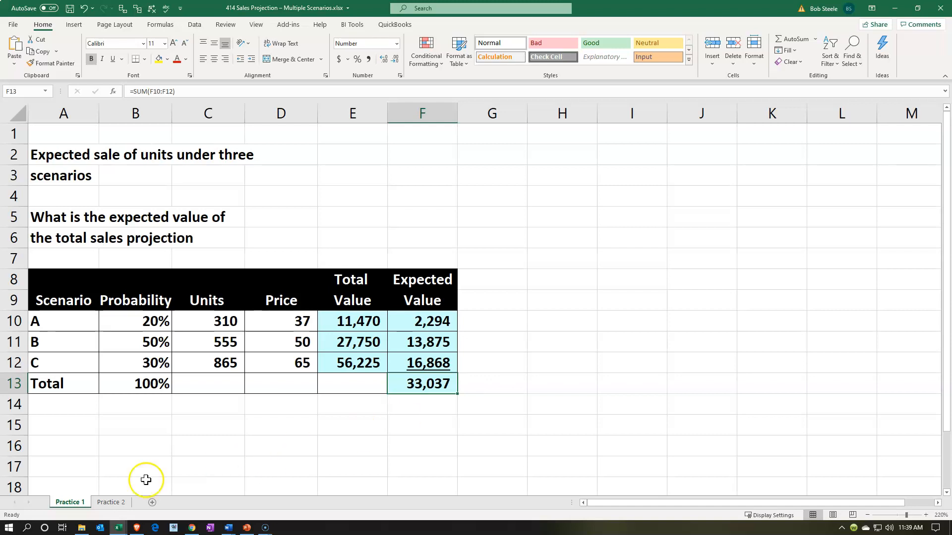
Switch to the Practice 2 worksheet and review the probabilities of scenarios A and B.
click(105, 504)
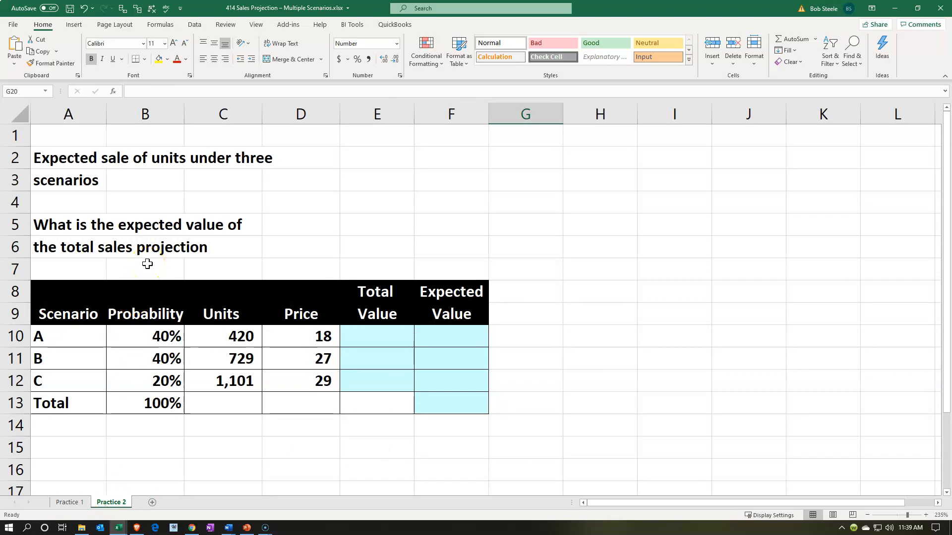
click(214, 349)
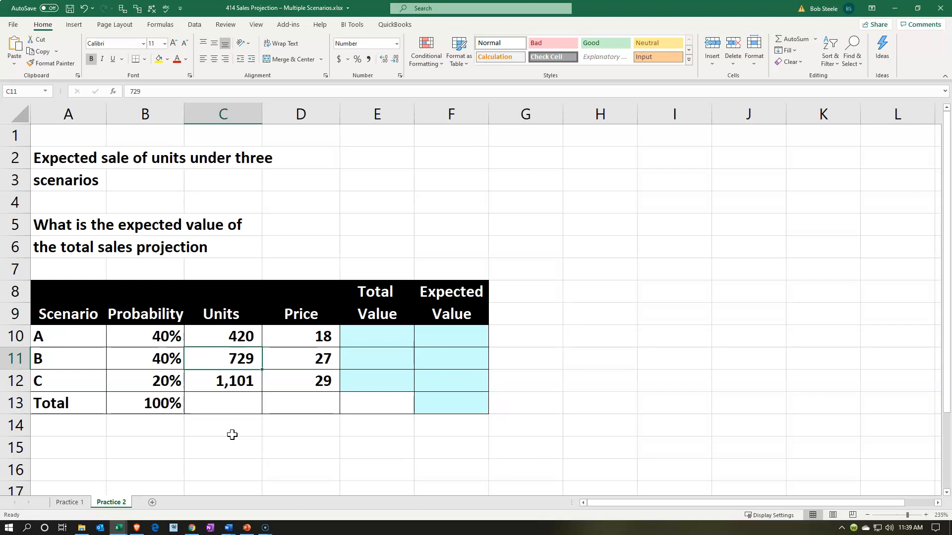
key(Left)
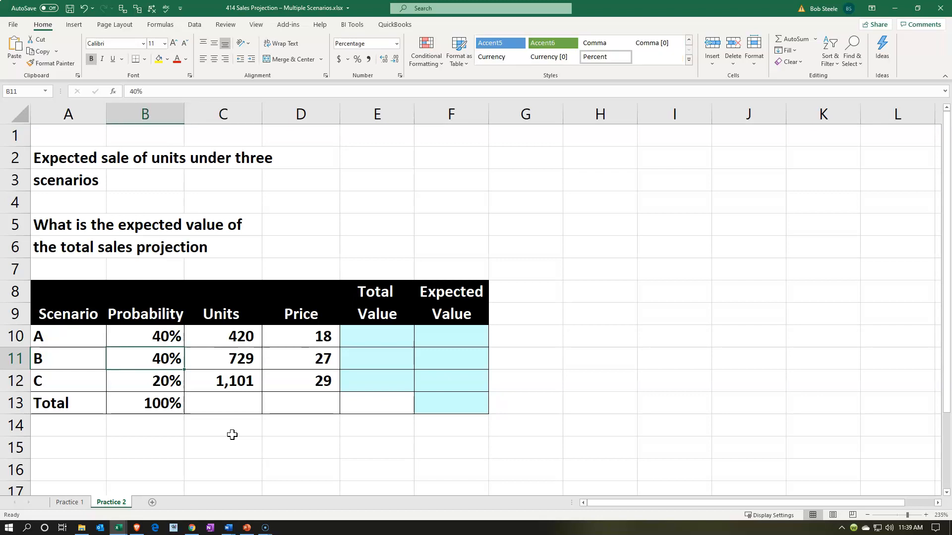
key(Up)
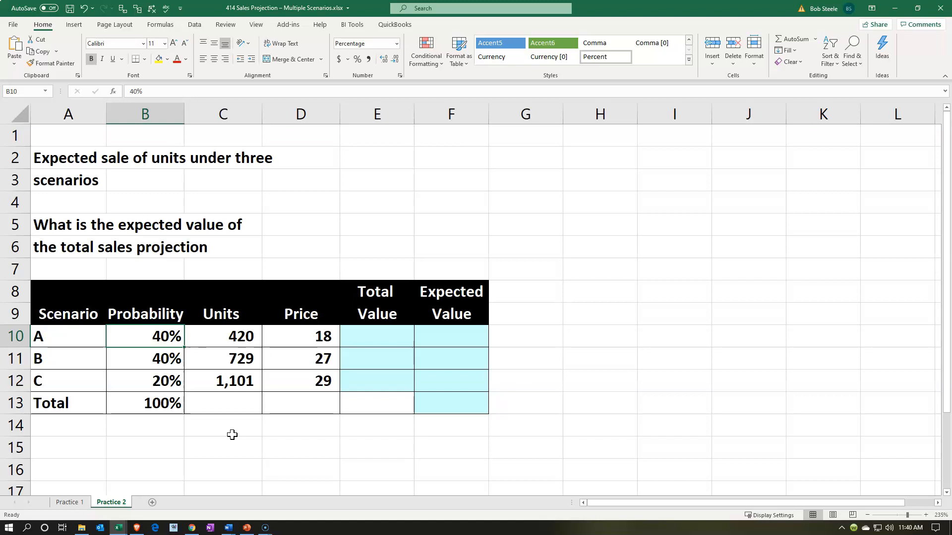
On Practice 2, calculate scenario A's total value in E10 as units times price, =C10*D10.
key(Right)
key(Right)
key(Right)
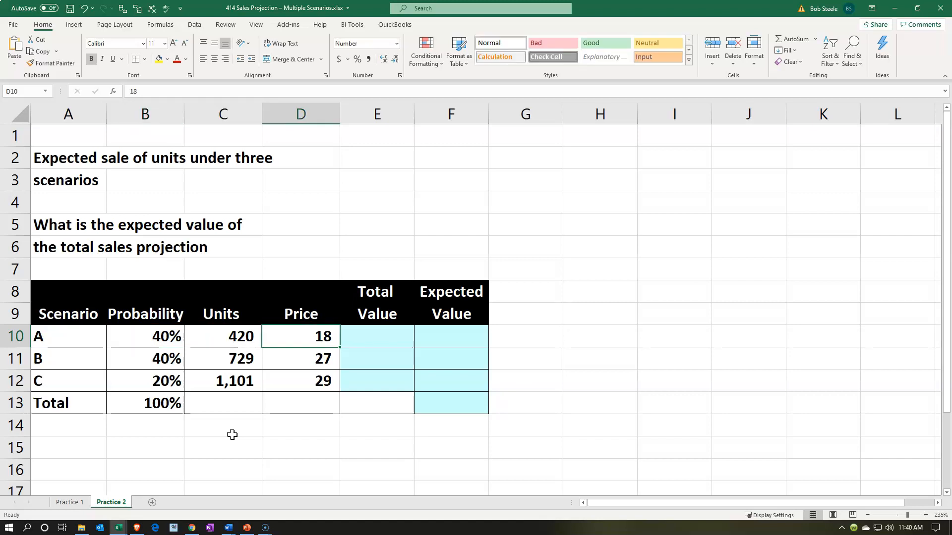
text(=)
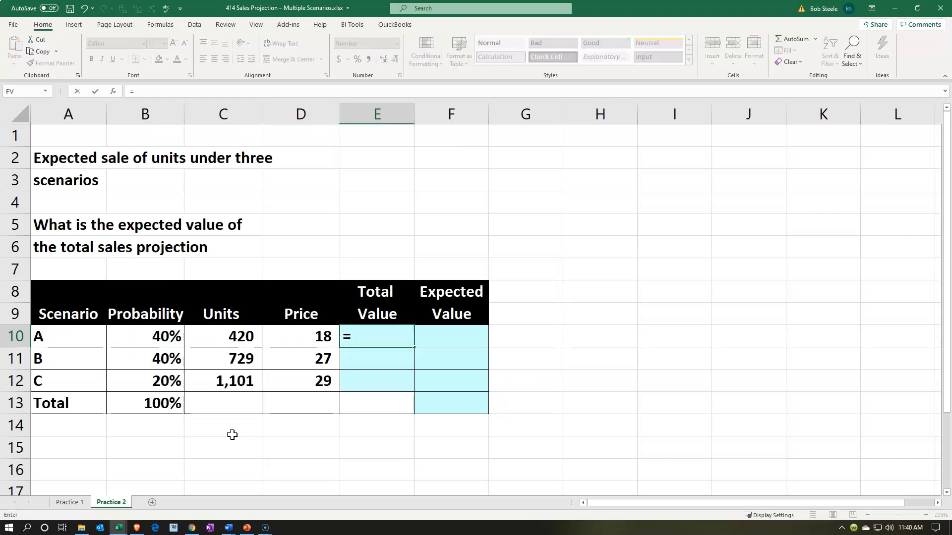
key(Left)
key(Left)
text(*)
key(Left)
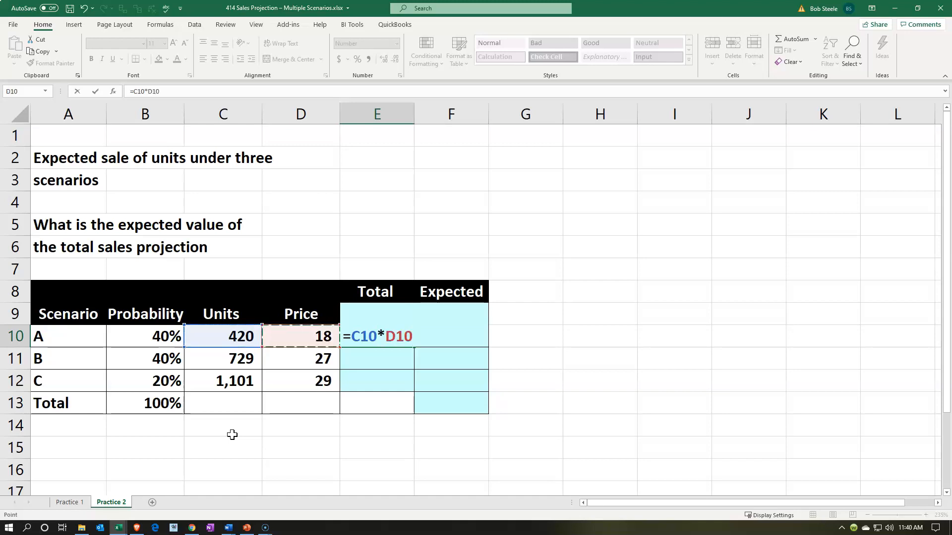
key(Return)
Calculate scenario B's total value in E11 as units times price, =C11*D11.
text(=)
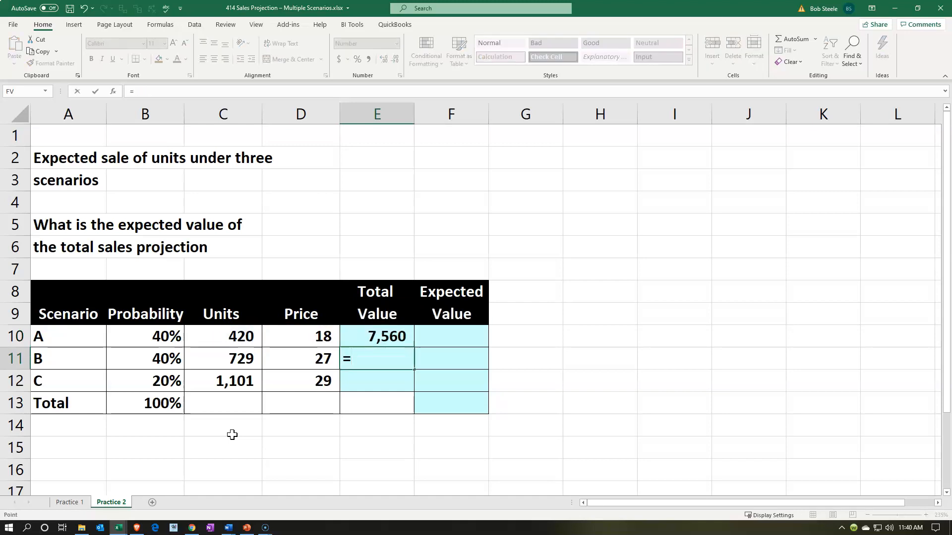
key(Left)
key(Left)
text(*)
key(Left)
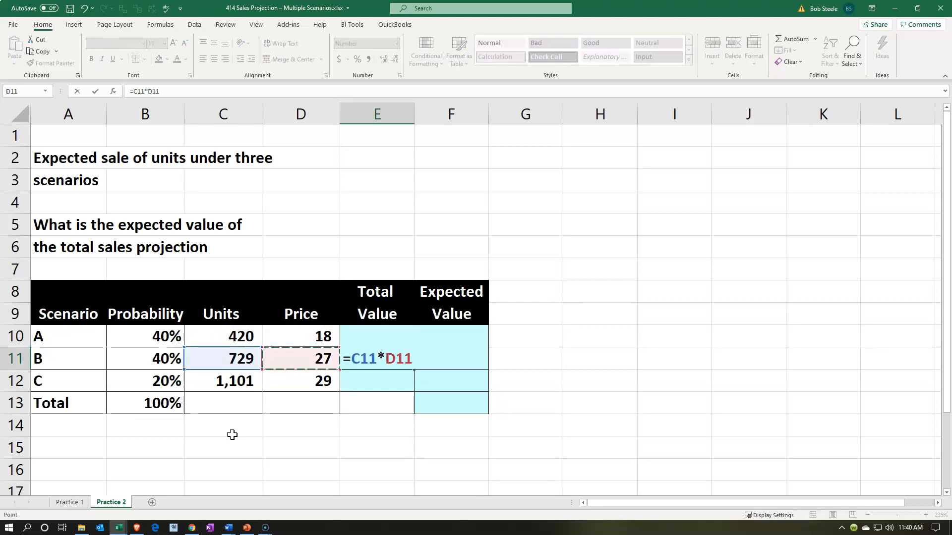
key(Return)
Calculate scenario C's total value in E12 as units times price, =C12*D12.
text(=)
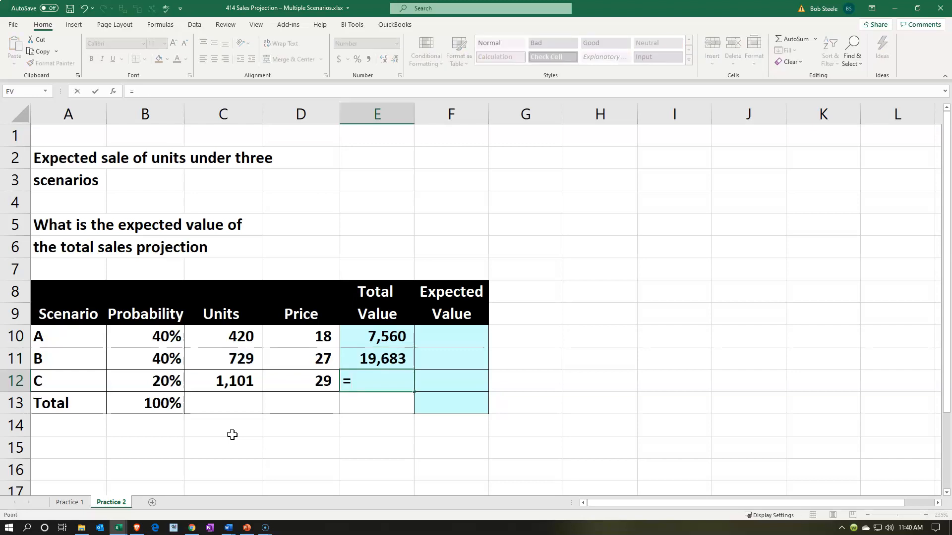
key(Left)
key(Left)
text(*)
key(Left)
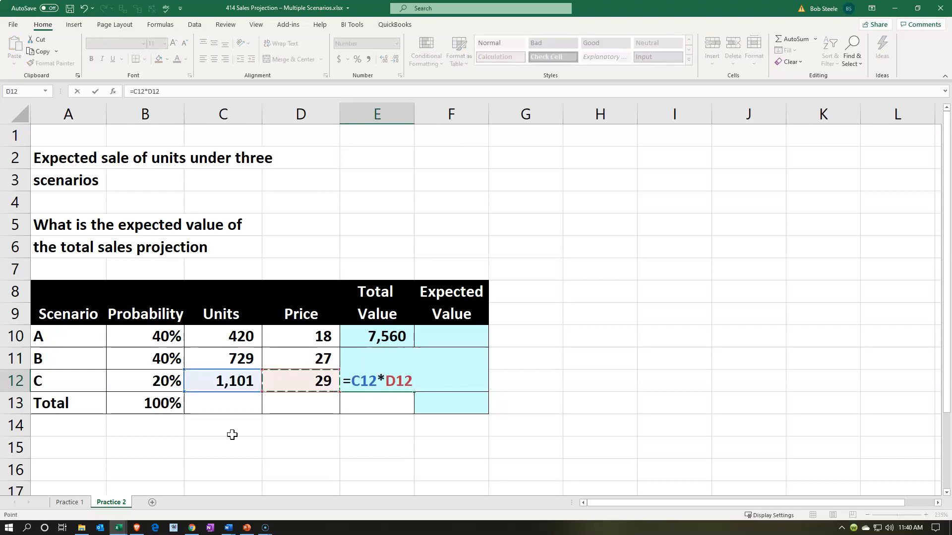
key(Return)
Calculate scenario A's expected value in F10 as probability times total value, =B10*E10.
key(Up)
key(Up)
key(Up)
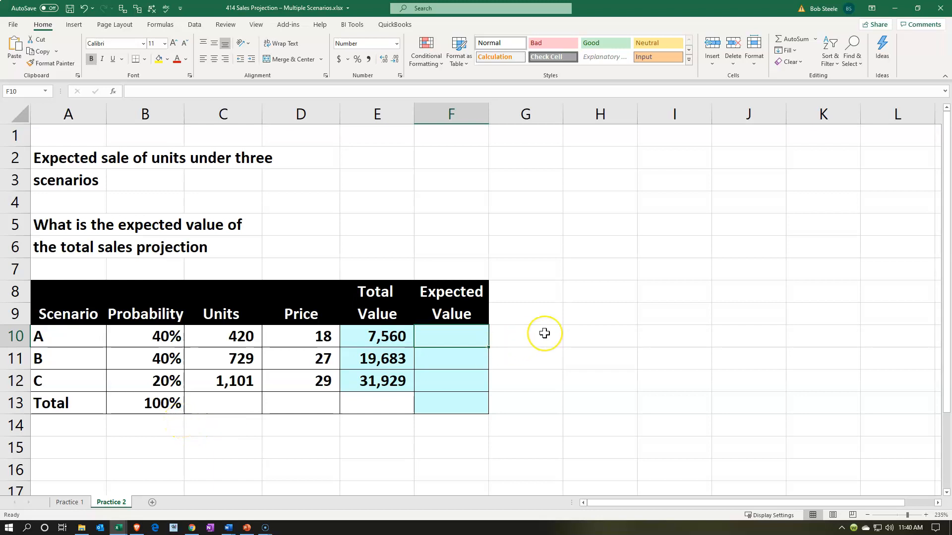
text(=)
key(Left)
key(Left)
key(Left)
key(Left)
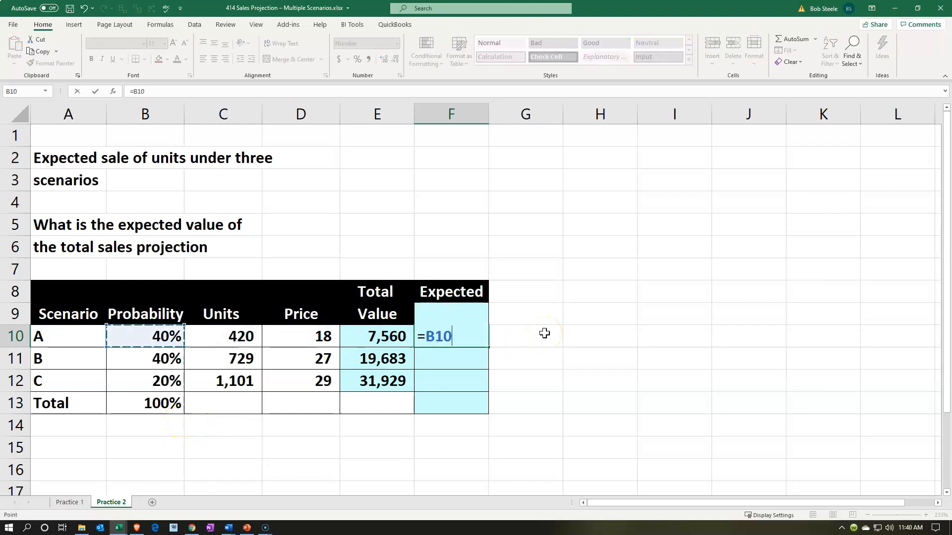
text(*)
key(Left)
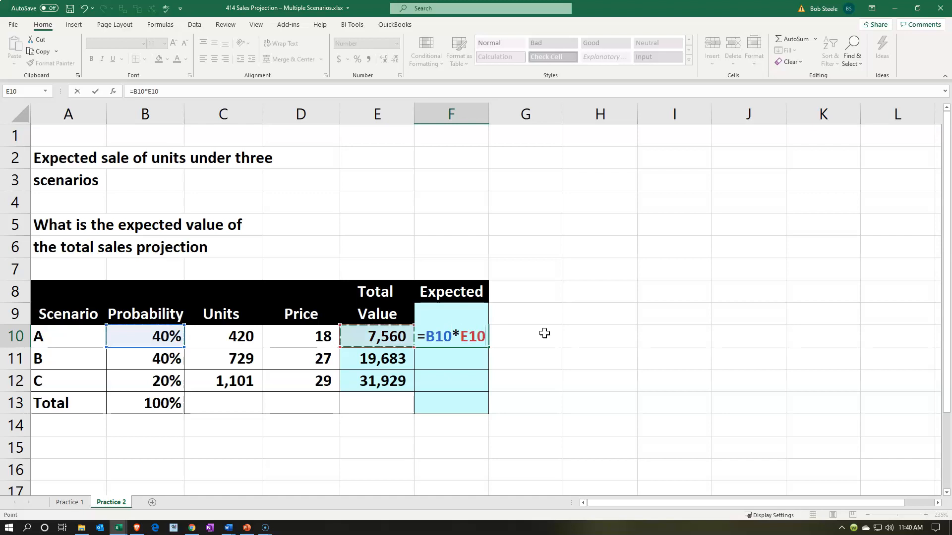
key(Return)
Calculate scenario B's expected value in F11 as probability times total value, =B11*E11.
text(=)
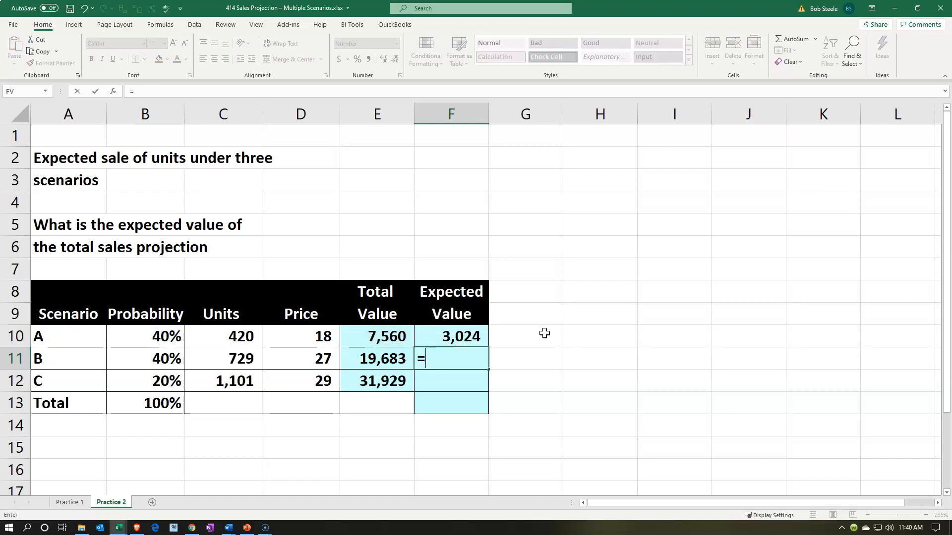
key(Left)
key(Left)
key(Left)
key(Left)
text(*)
key(Left)
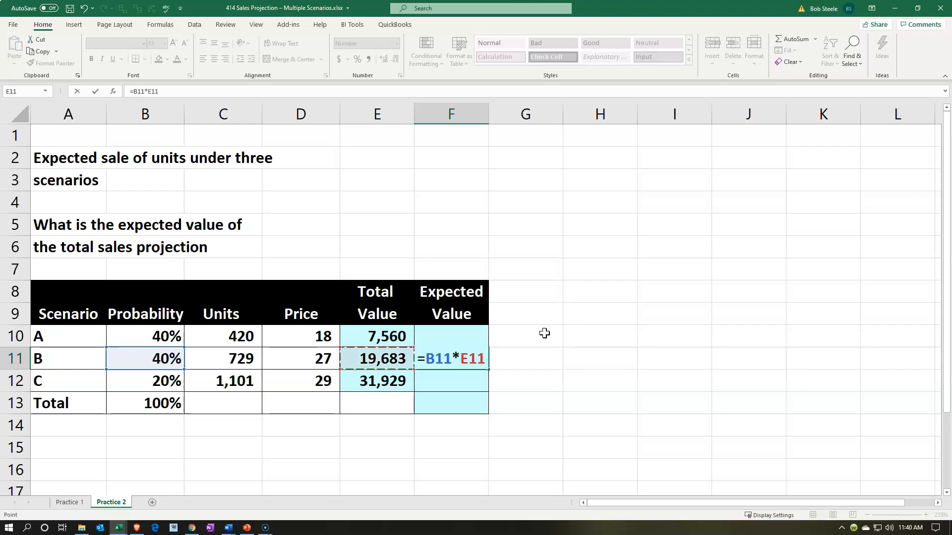
key(Return)
Calculate scenario C's expected value in F12 by multiplying probability B12 by total value E12.
text(=)
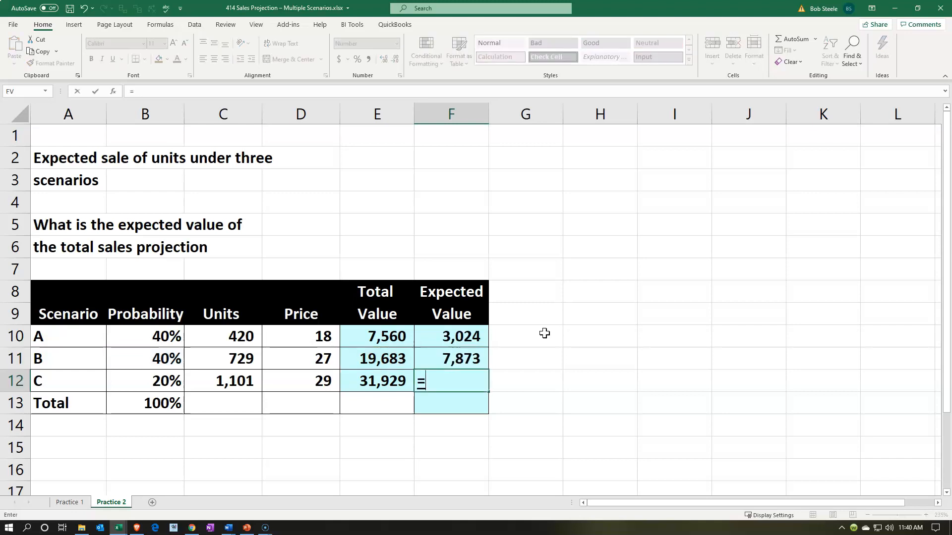
key(Left)
key(Left)
key(Left)
key(Left)
text(*)
key(Left)
key(Return)
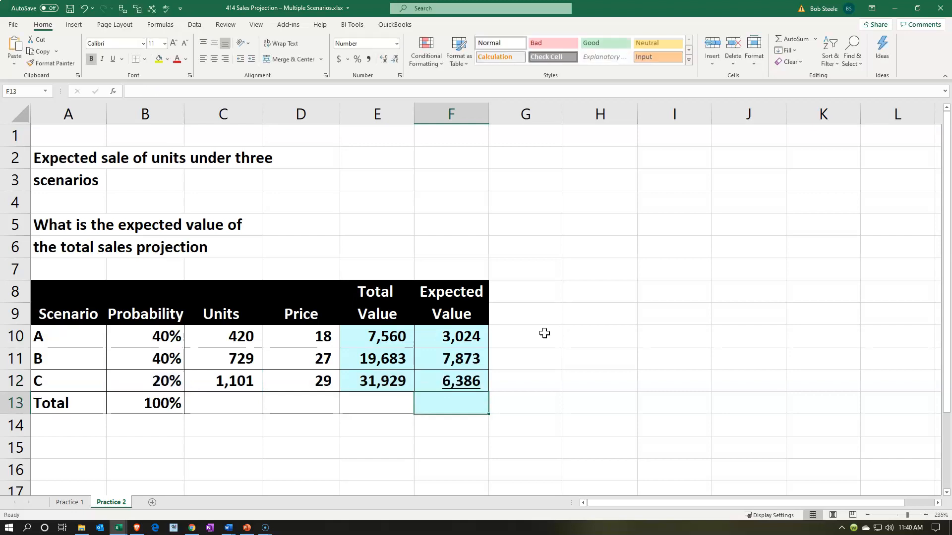
Total the three scenarios' expected values in F13 by summing F10 through F12.
text(=sum()
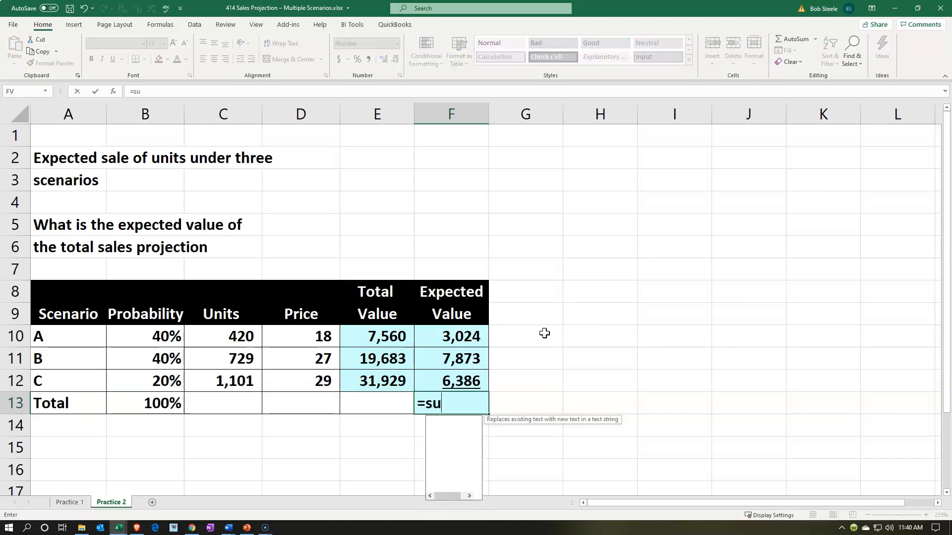
key(Up)
key(shift+Up)
key(shift+Up)
key(Return)
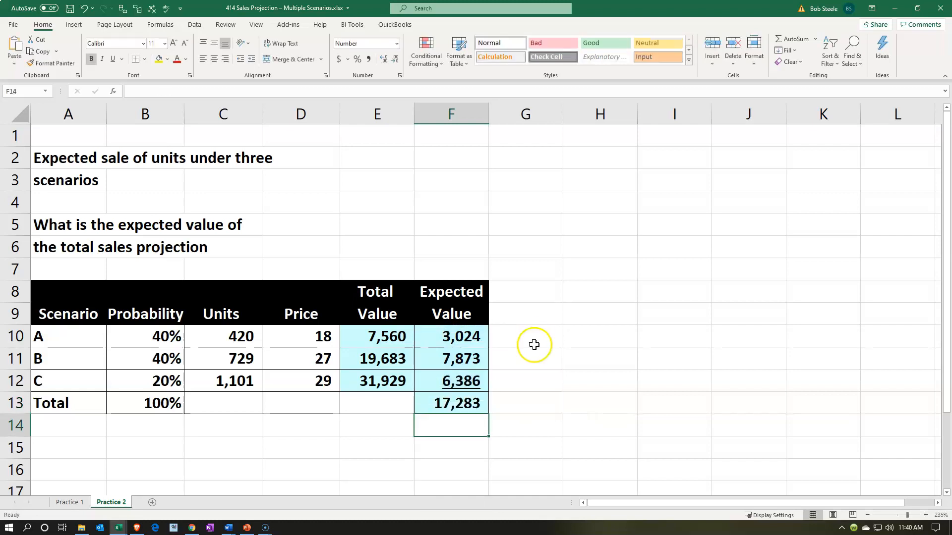
click(518, 402)
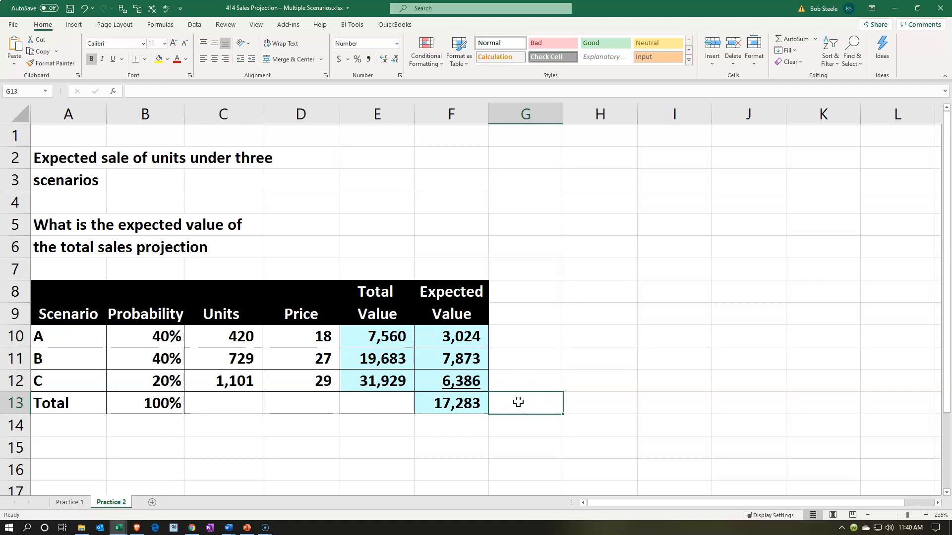